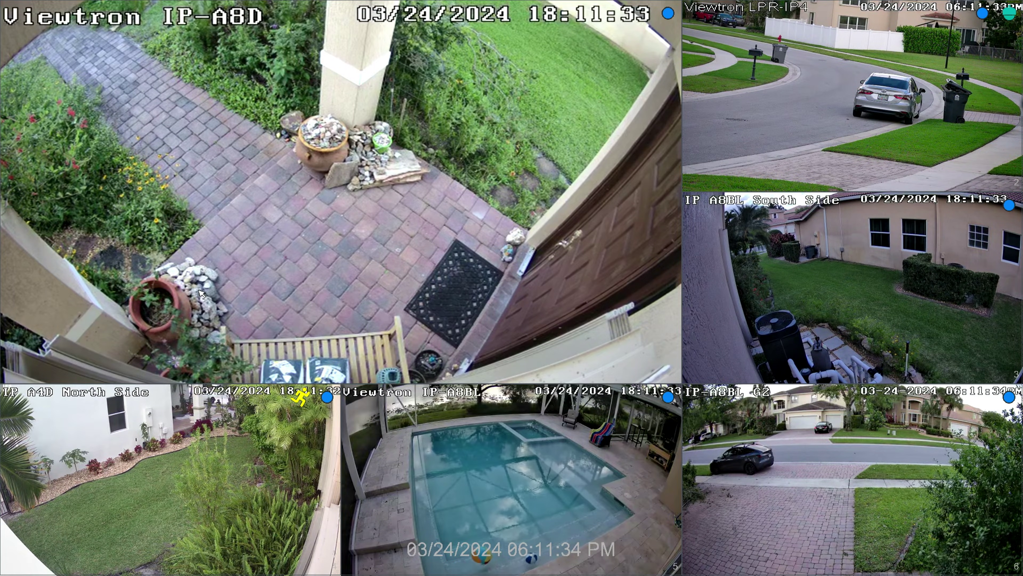
# Show the IP-A8D front-door camera full screen and open the AI / Event settings.
pyautogui.doubleClick(358, 207)
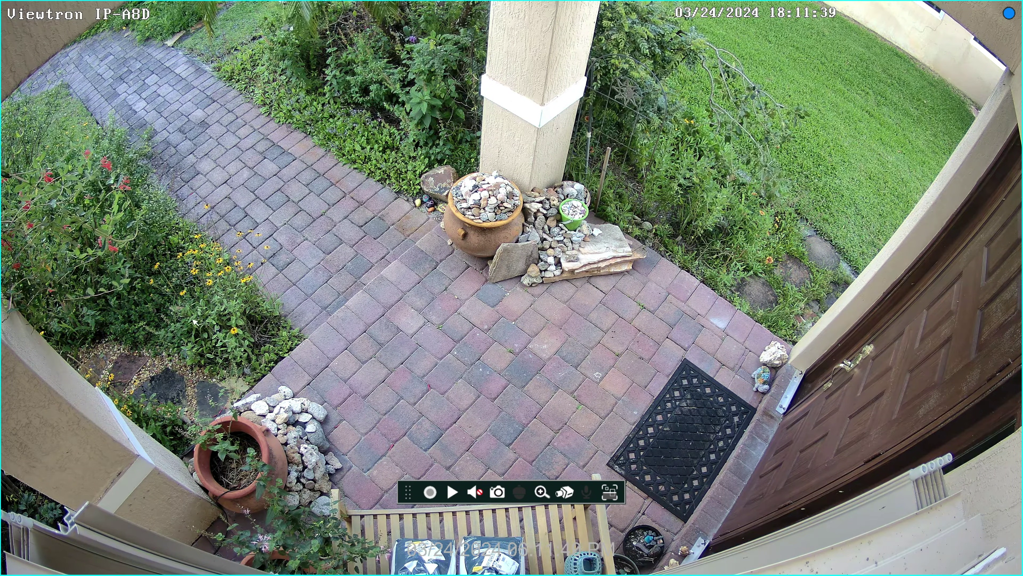
pyautogui.click(17, 556)
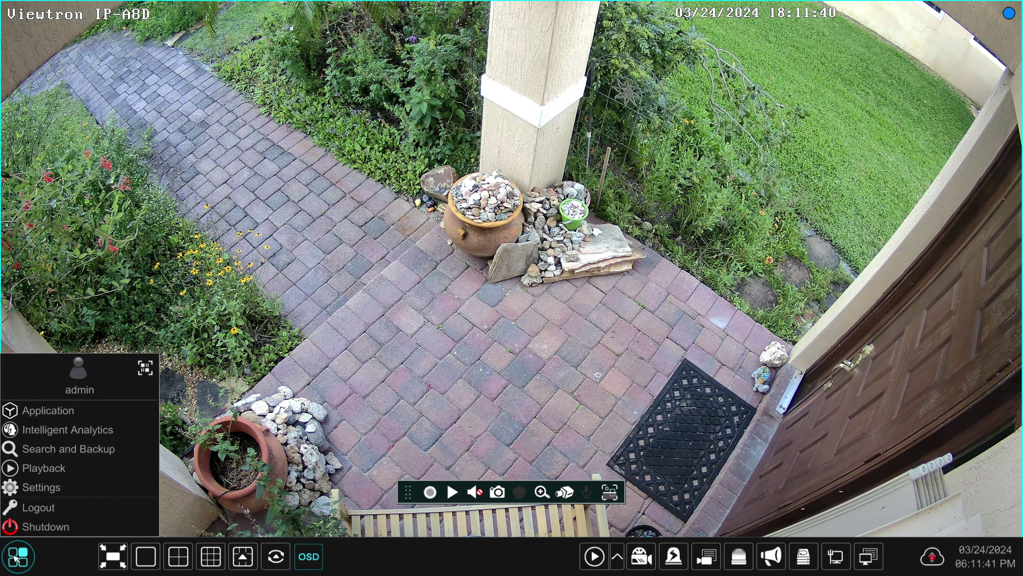
pyautogui.click(38, 487)
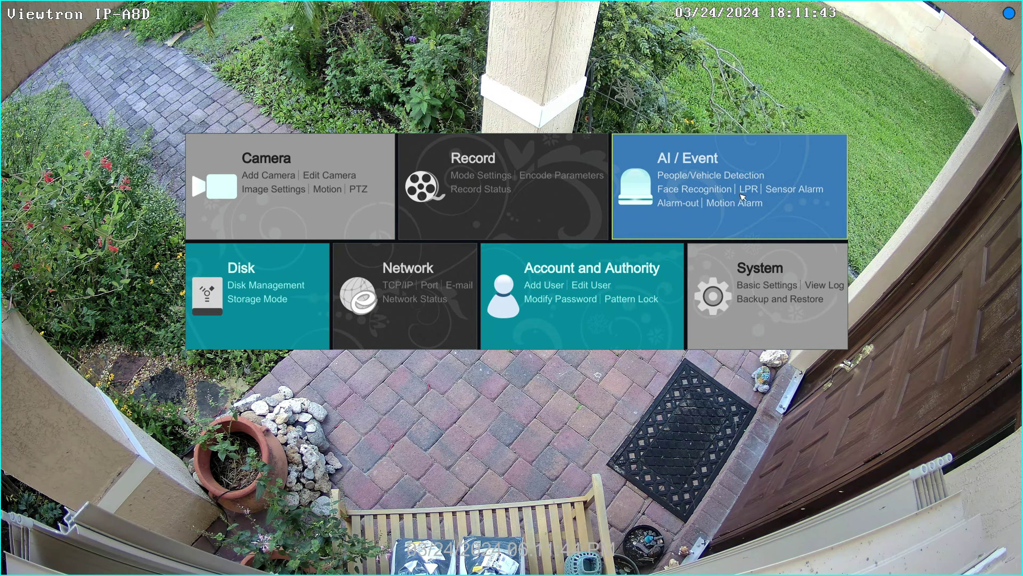
pyautogui.click(683, 162)
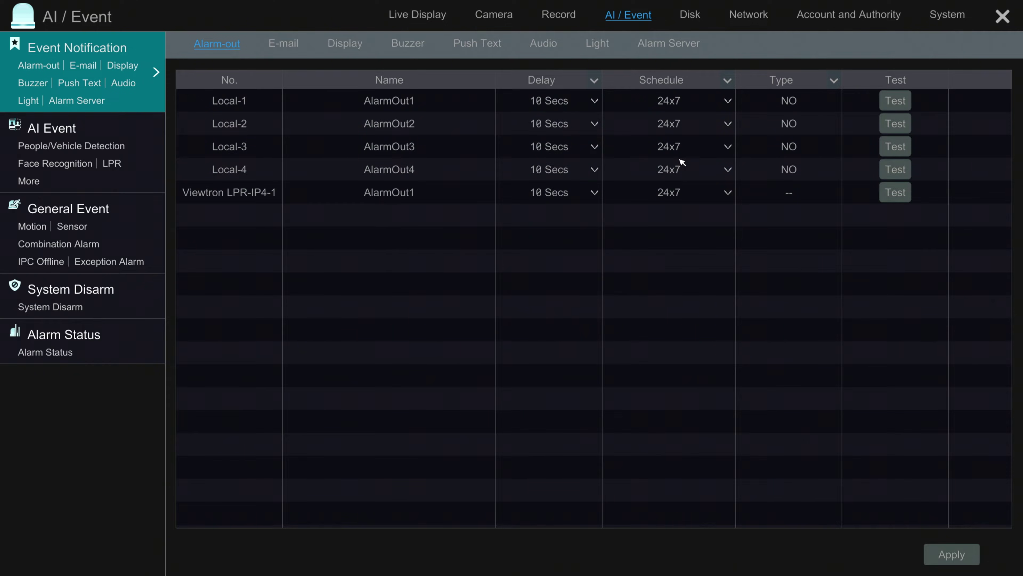
# Disable and apply IP-A8D intrusion detection, then go back to the Line Crossing rule.
pyautogui.click(45, 129)
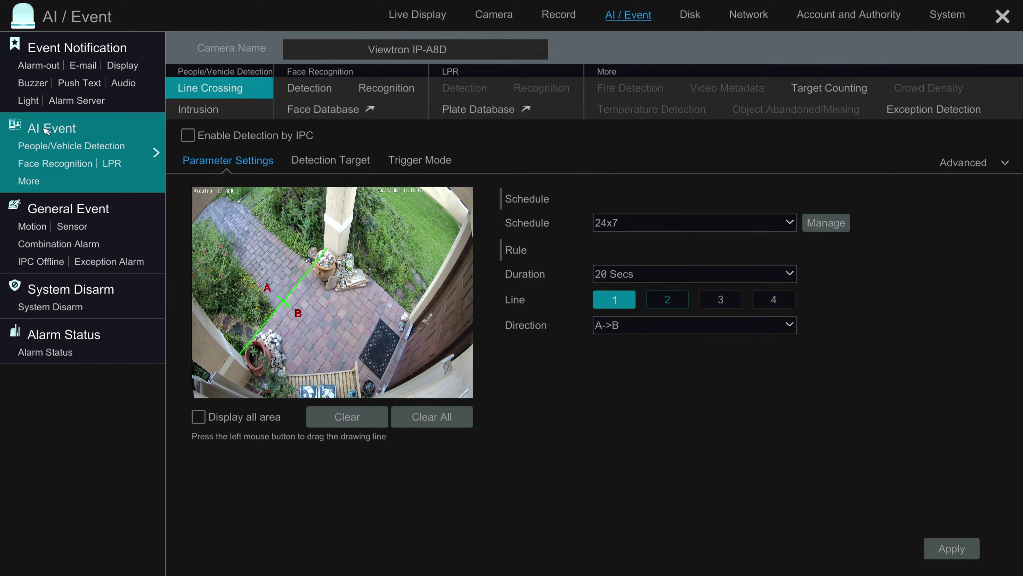
pyautogui.click(217, 116)
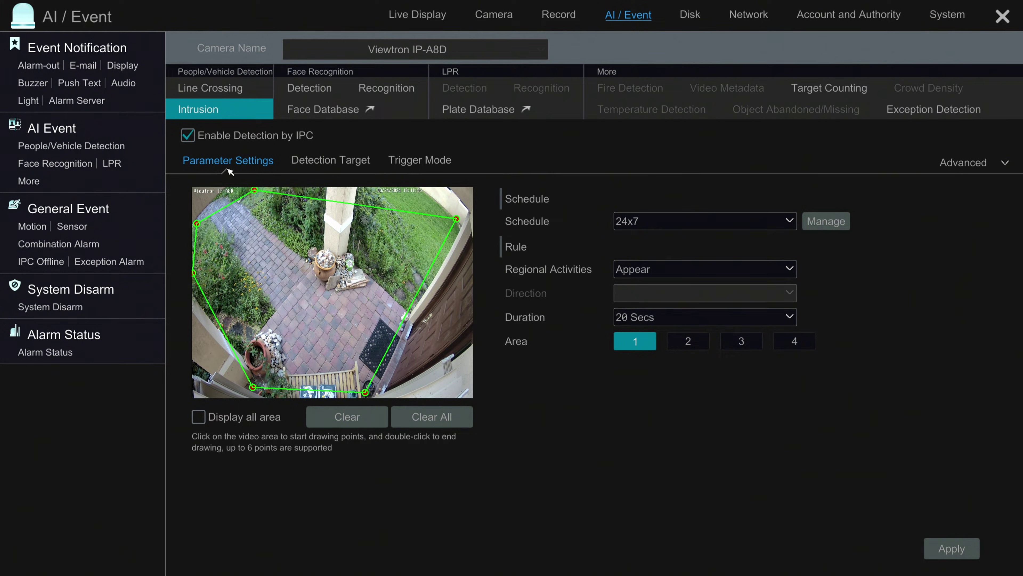
pyautogui.click(942, 554)
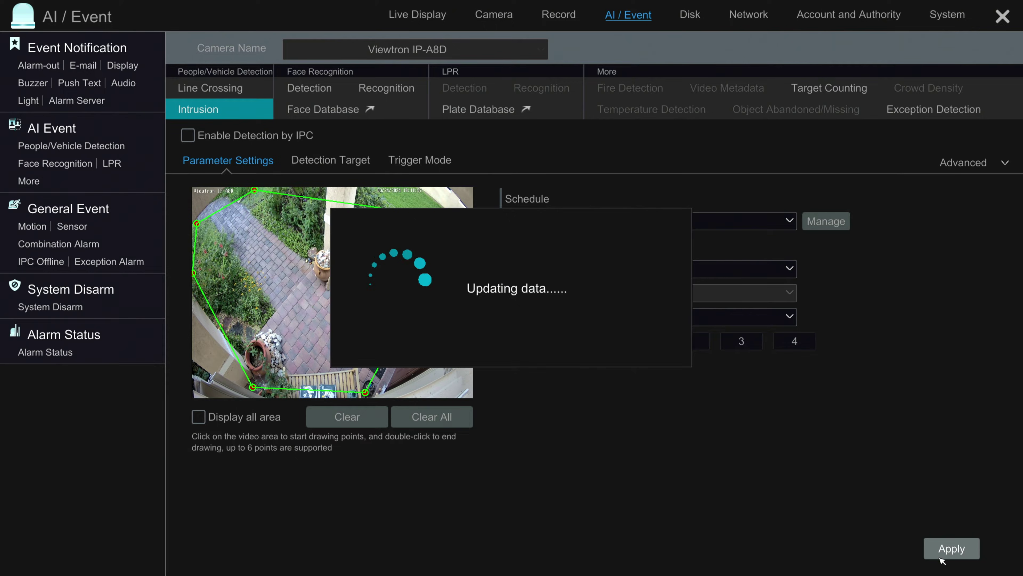
pyautogui.click(218, 89)
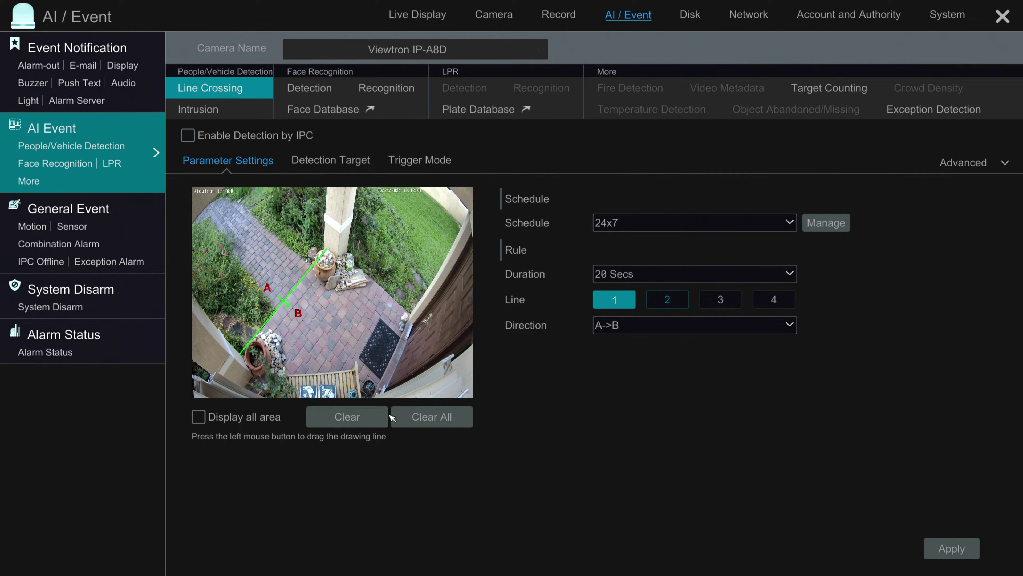
# Replace the old line with an enabled diagonal walkway line, direction A->B, and apply.
pyautogui.click(422, 420)
pyautogui.click(950, 548)
pyautogui.moveTo(232, 341); pyautogui.dragTo(326, 228)
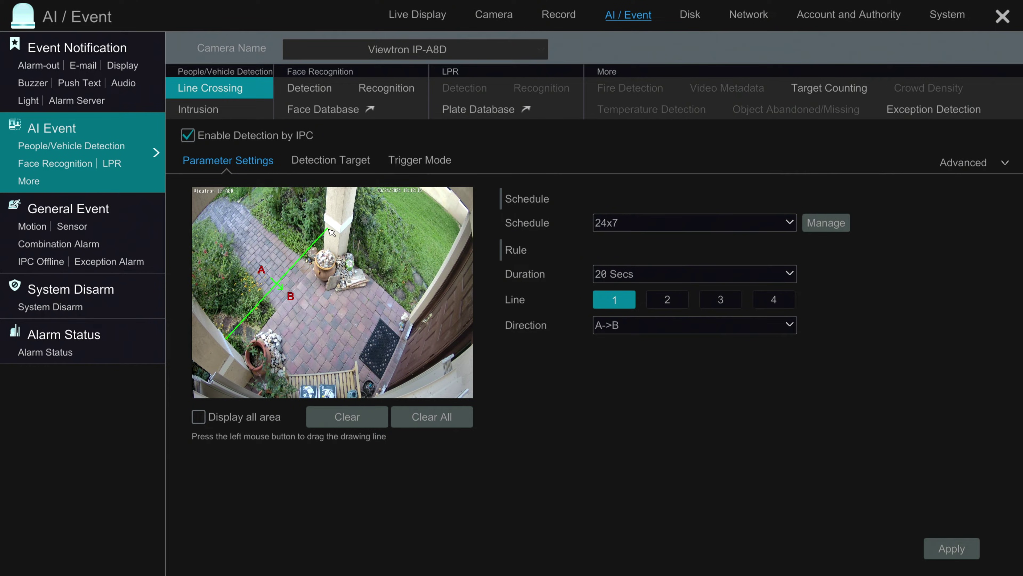
pyautogui.click(669, 325)
pyautogui.click(660, 347)
pyautogui.click(661, 327)
pyautogui.click(641, 384)
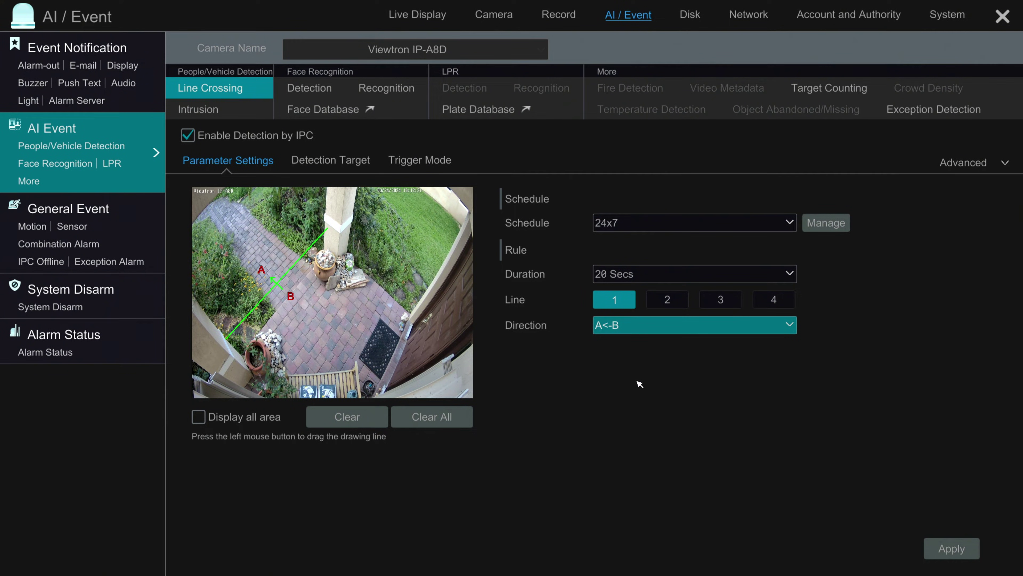
pyautogui.click(642, 329)
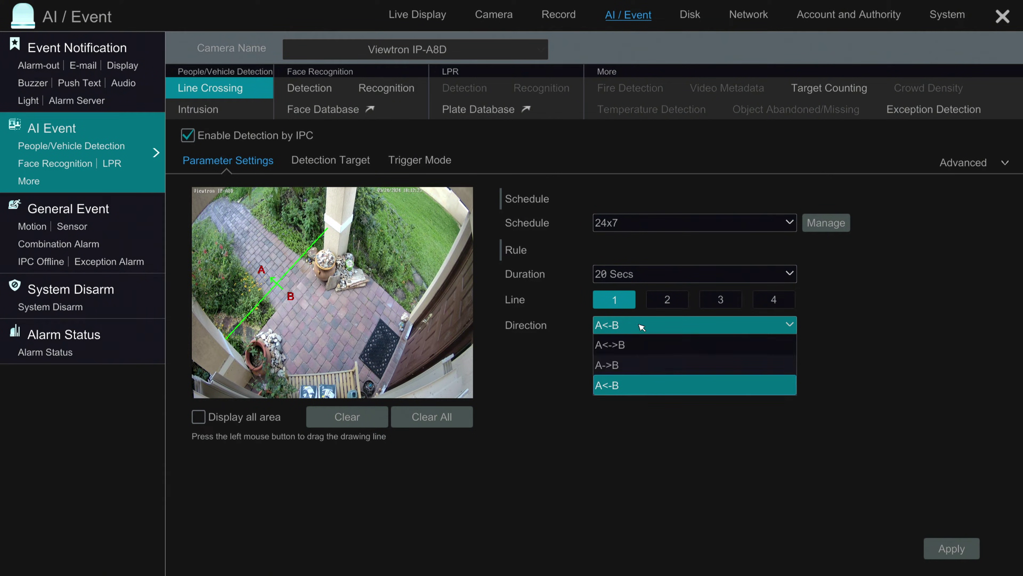
pyautogui.click(624, 365)
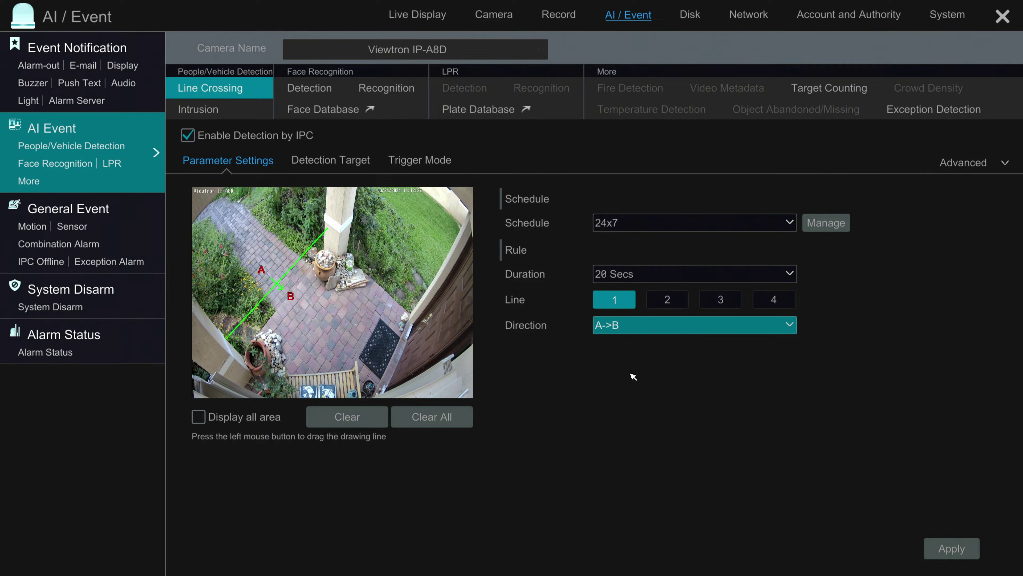
pyautogui.click(947, 556)
# Draw crossing line 2 across the porch near the front door and apply.
pyautogui.click(680, 297)
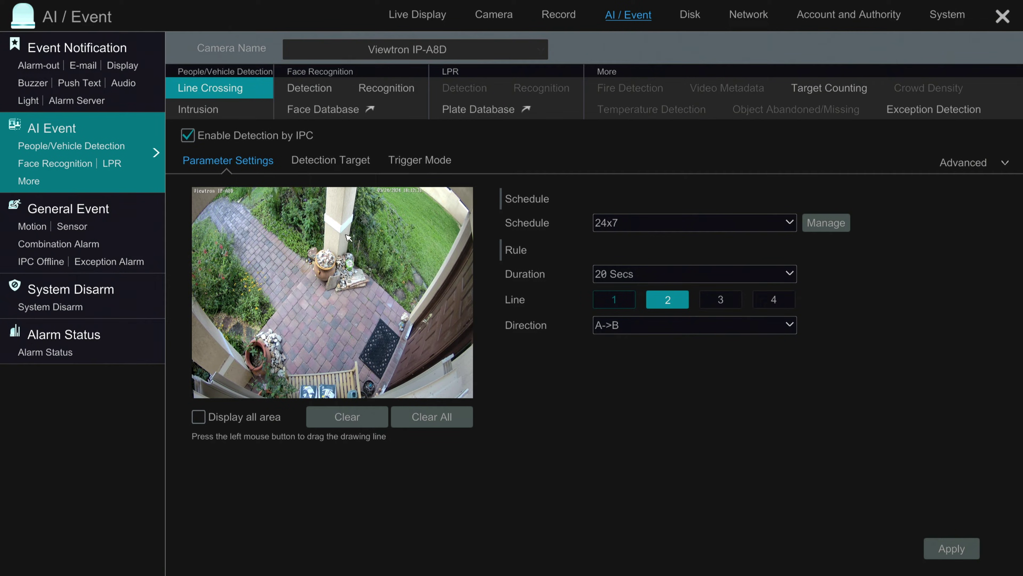
pyautogui.moveTo(368, 251); pyautogui.dragTo(423, 300)
pyautogui.click(952, 548)
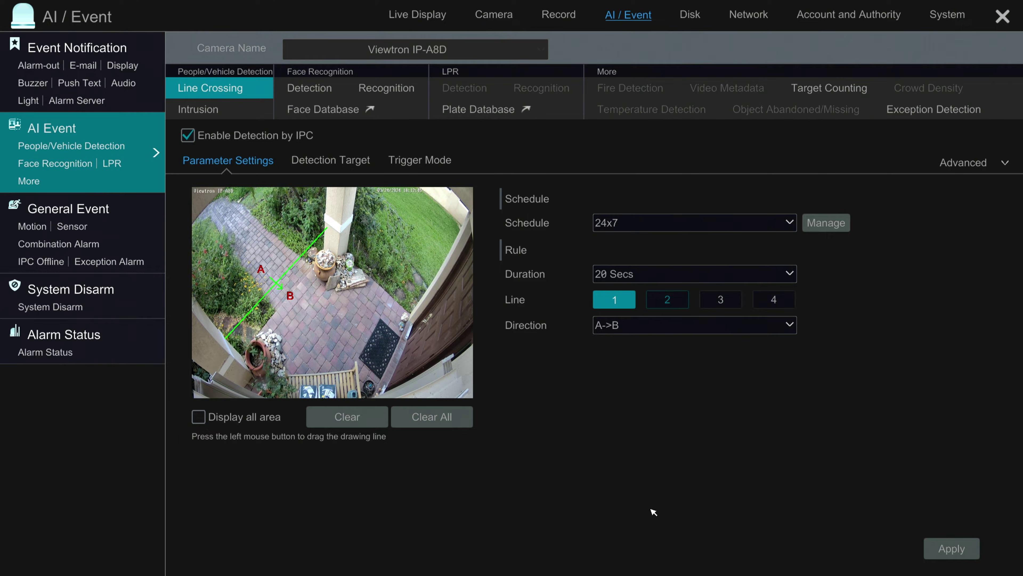
# Keep Human as the target and have line crossings record Viewtron IP-A8D, then apply.
pyautogui.click(333, 159)
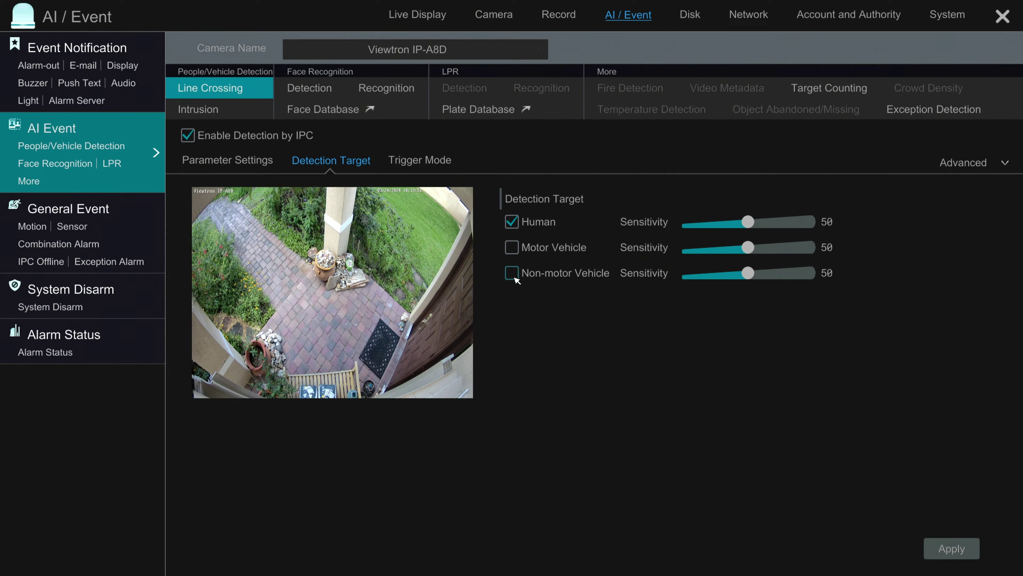
pyautogui.click(435, 162)
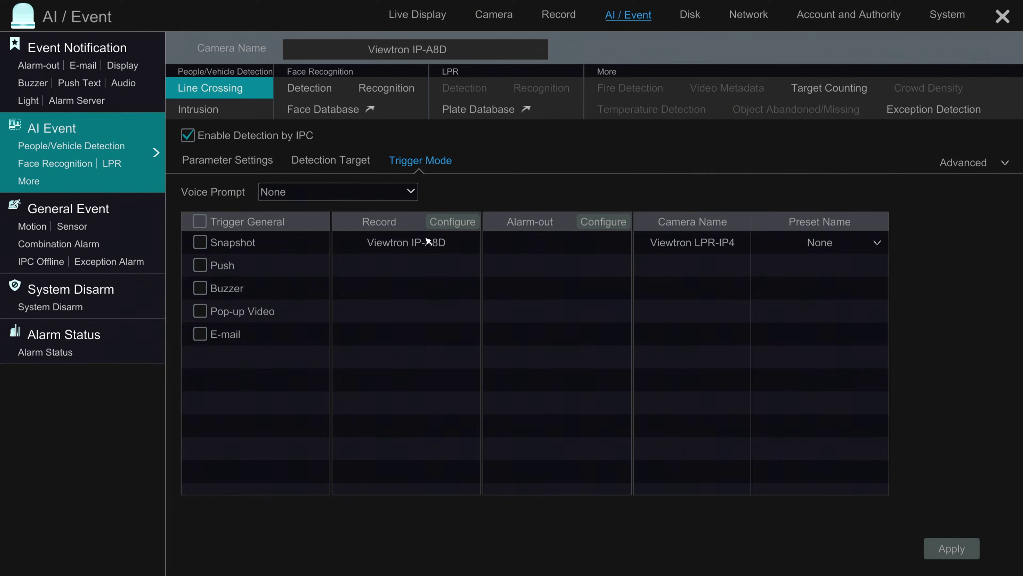
pyautogui.click(459, 223)
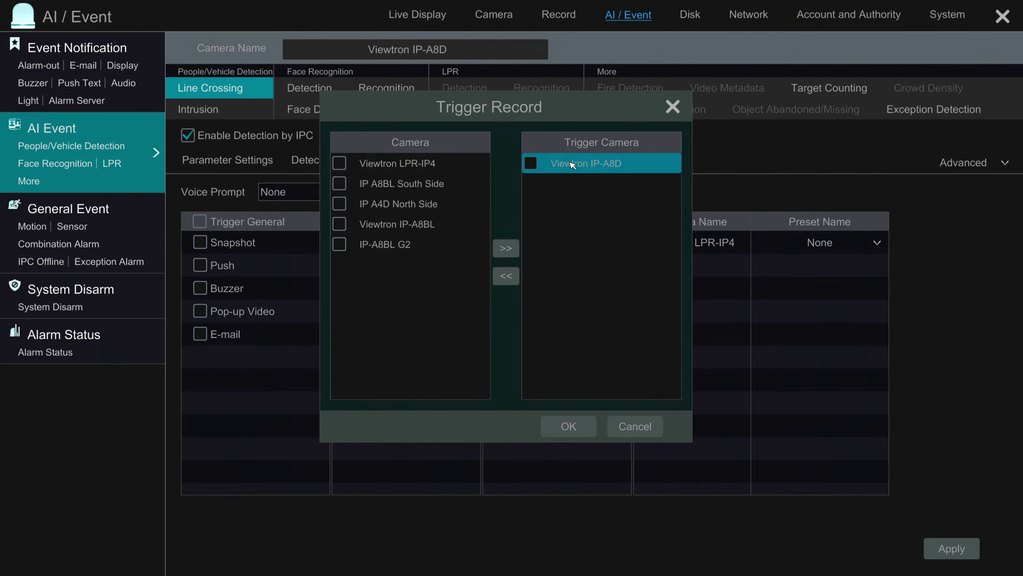
pyautogui.click(579, 426)
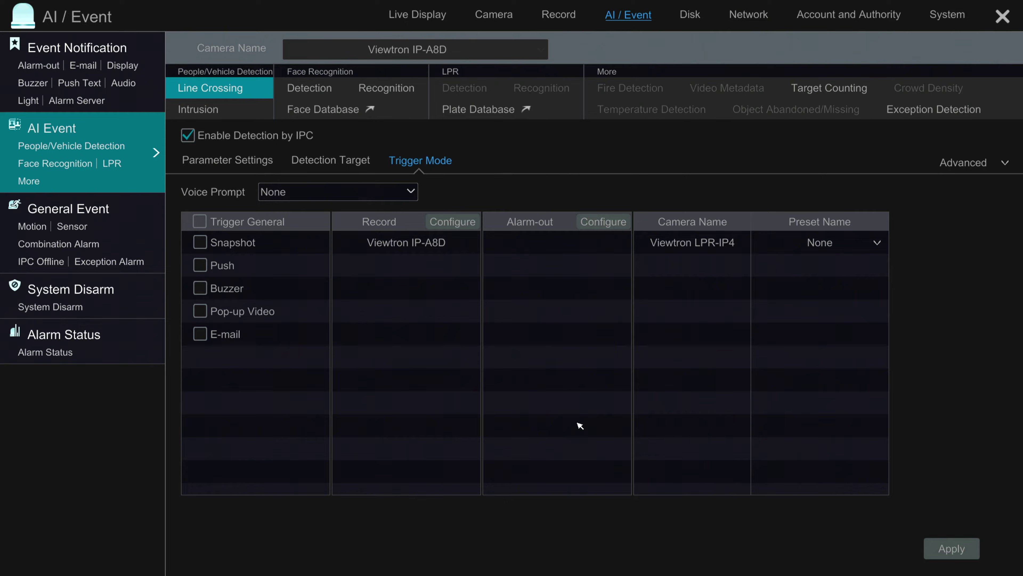
pyautogui.click(934, 542)
# Exit the settings and menu to show the live Line Crossing (Human) events for IP-A8D.
pyautogui.click(1003, 16)
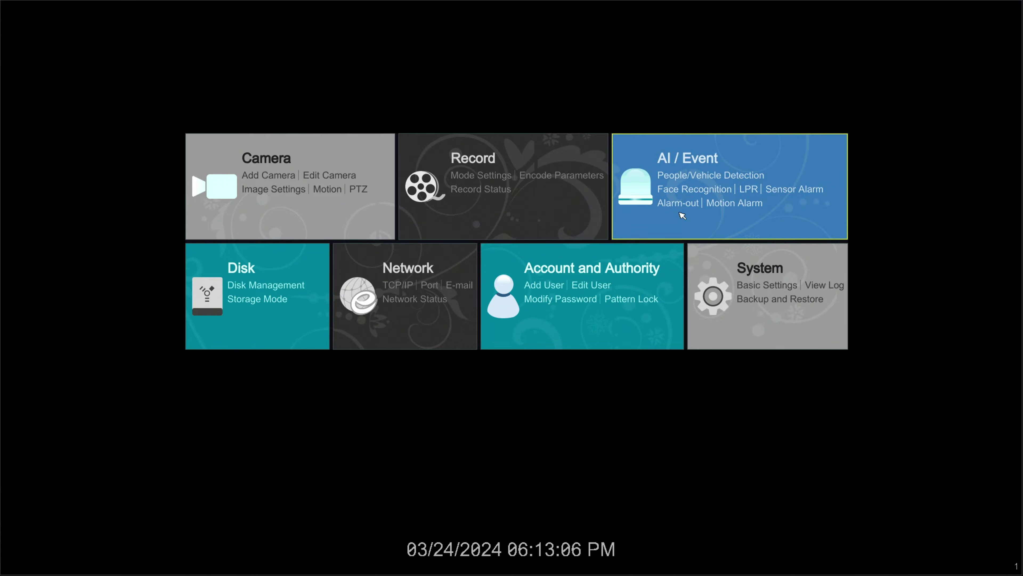
pyautogui.rightClick(480, 389)
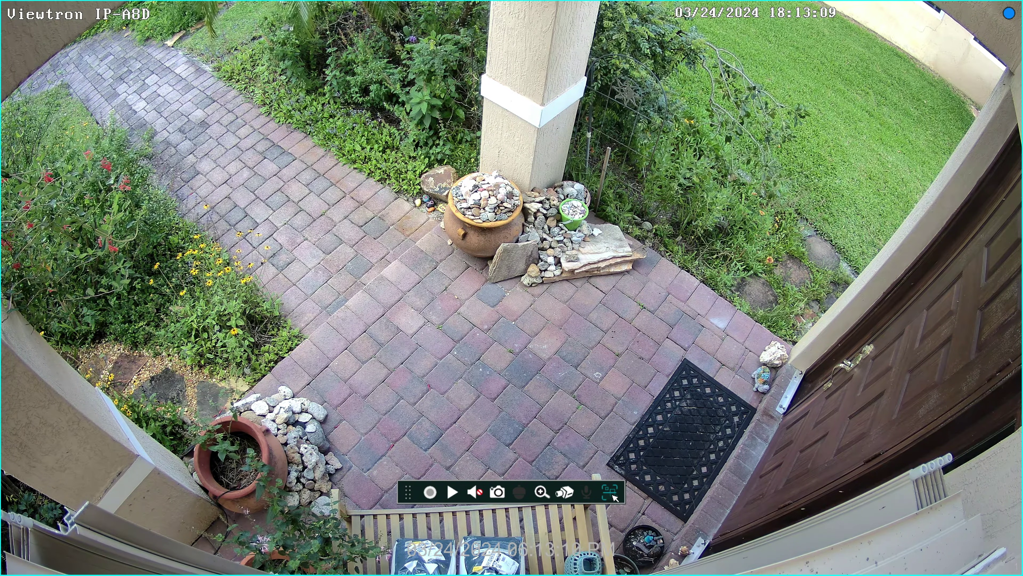
pyautogui.click(614, 497)
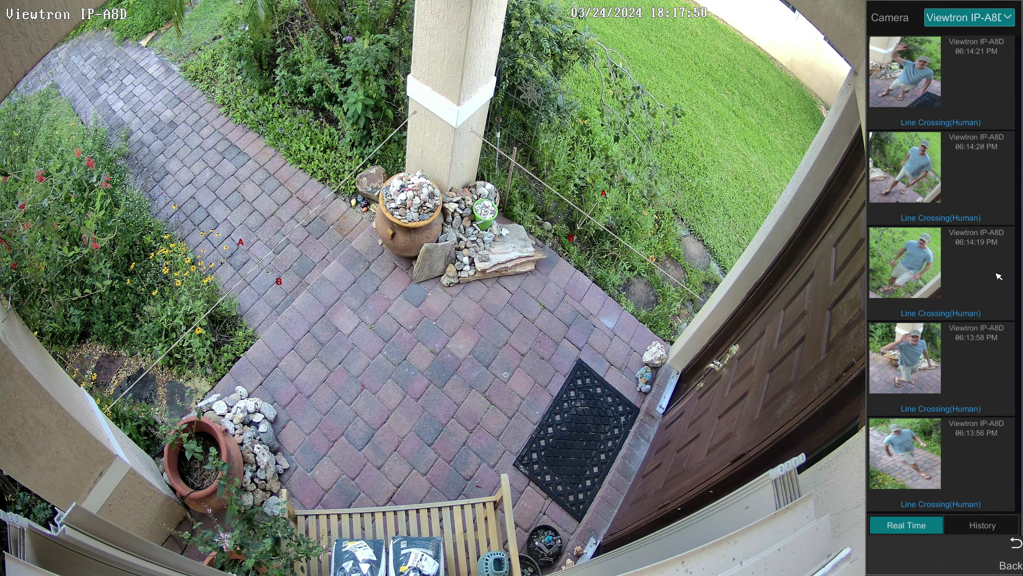
# Play a detected crossing event's recording full screen and pause it at 18:14:12.
pyautogui.moveTo(933, 482)
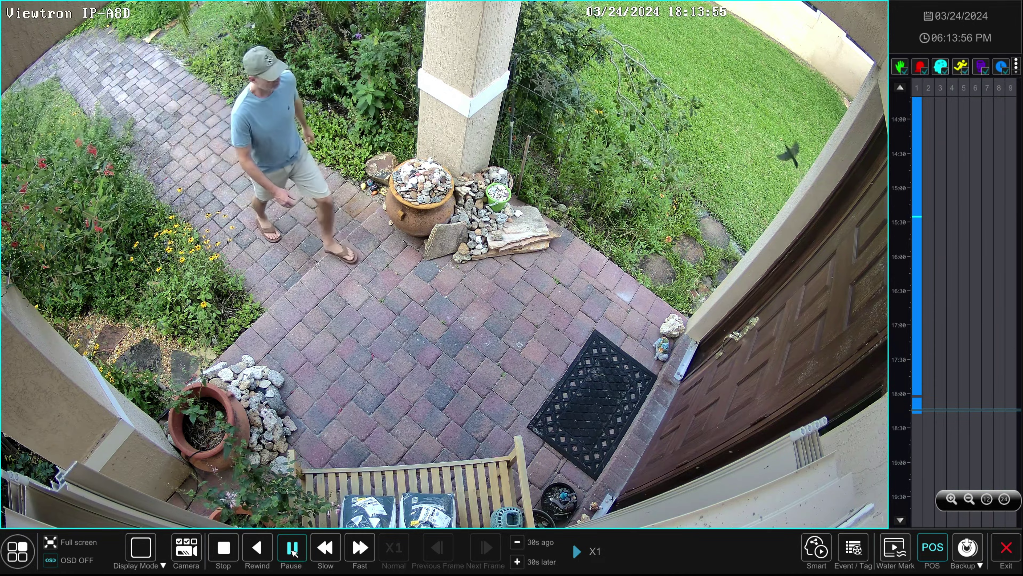
pyautogui.click(292, 549)
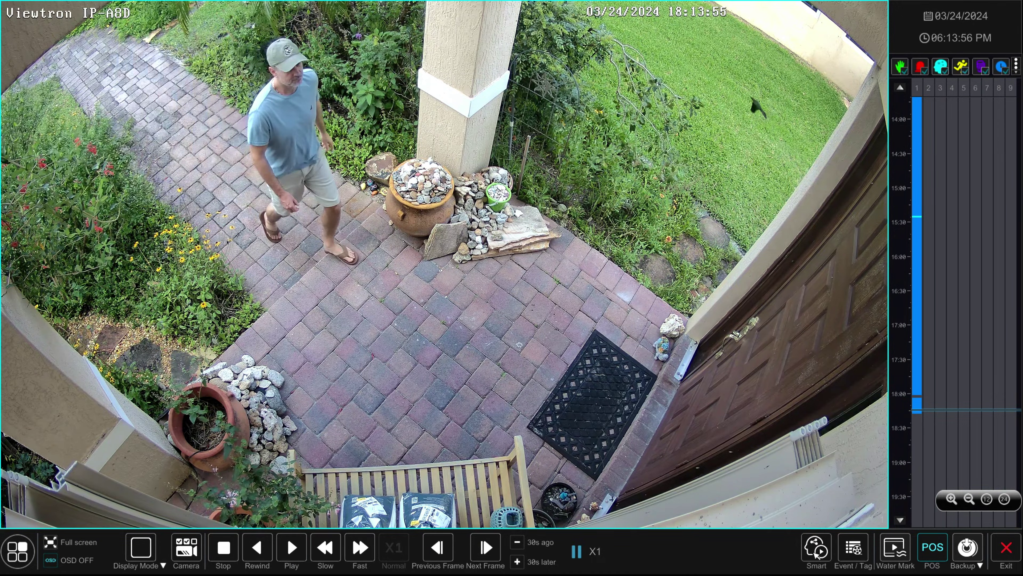
pyautogui.click(78, 544)
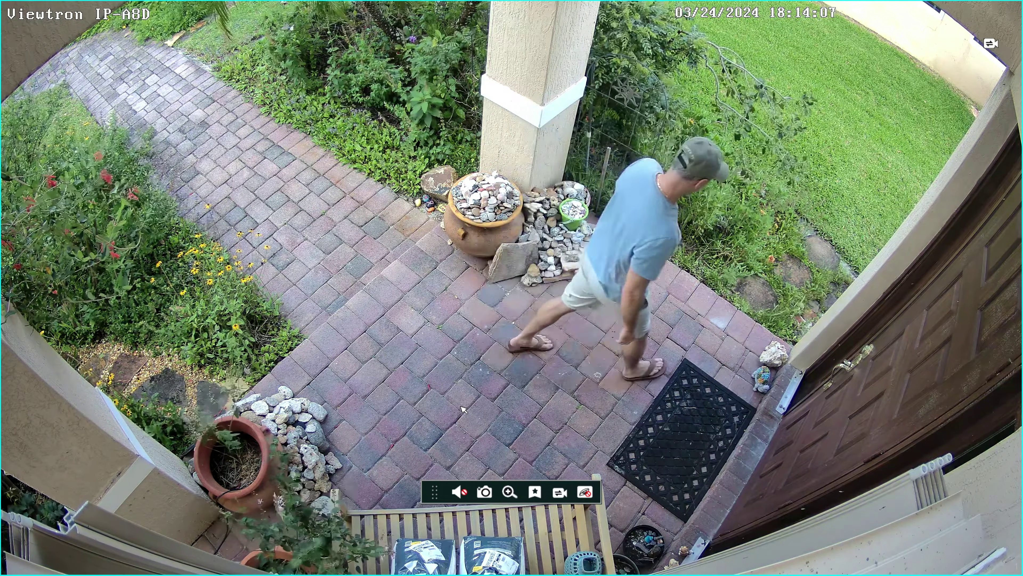
pyautogui.moveTo(318, 554)
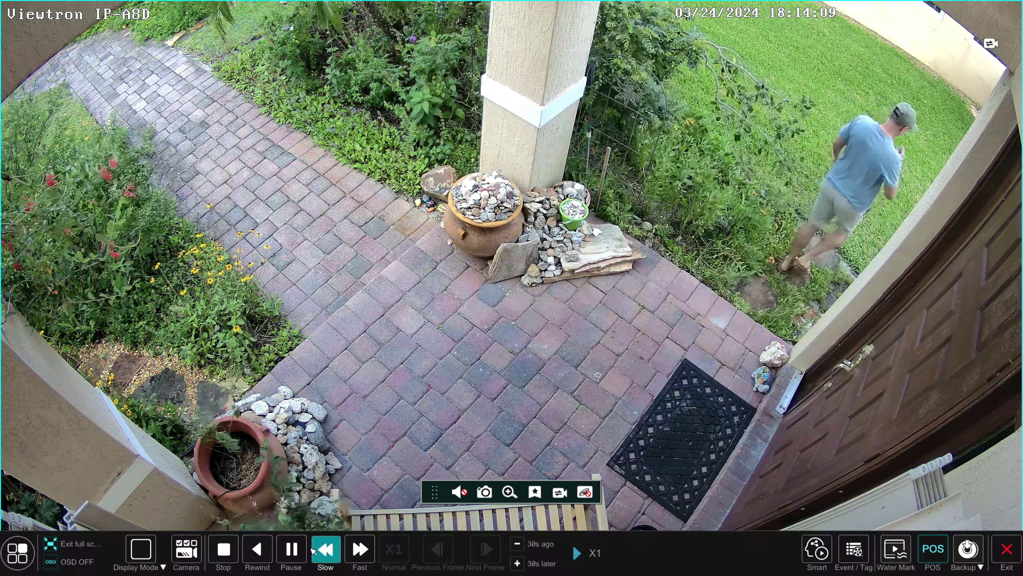
pyautogui.click(297, 549)
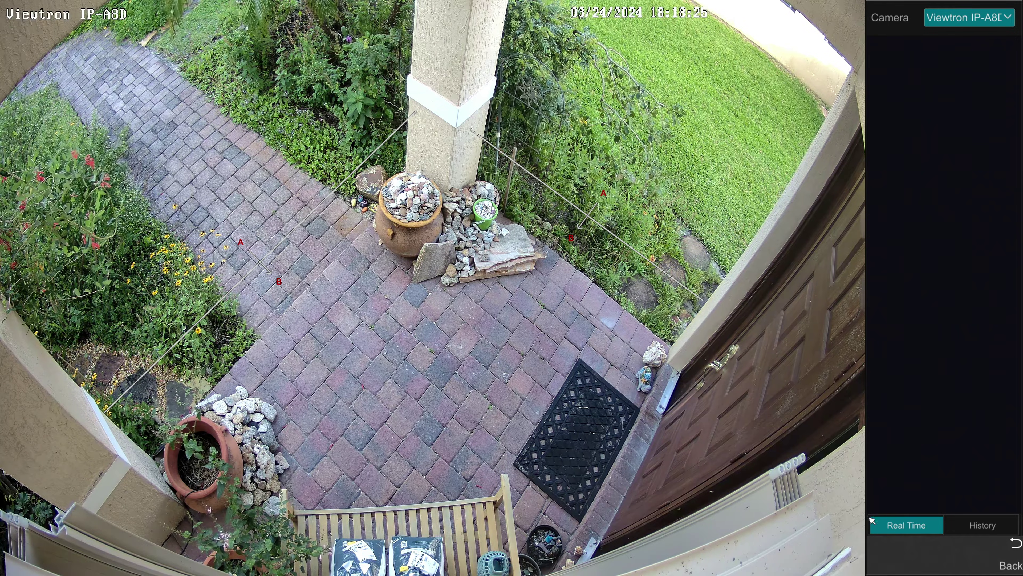
# Leave playback and open the Intelligent Analytics Human Body search.
pyautogui.rightClick(872, 521)
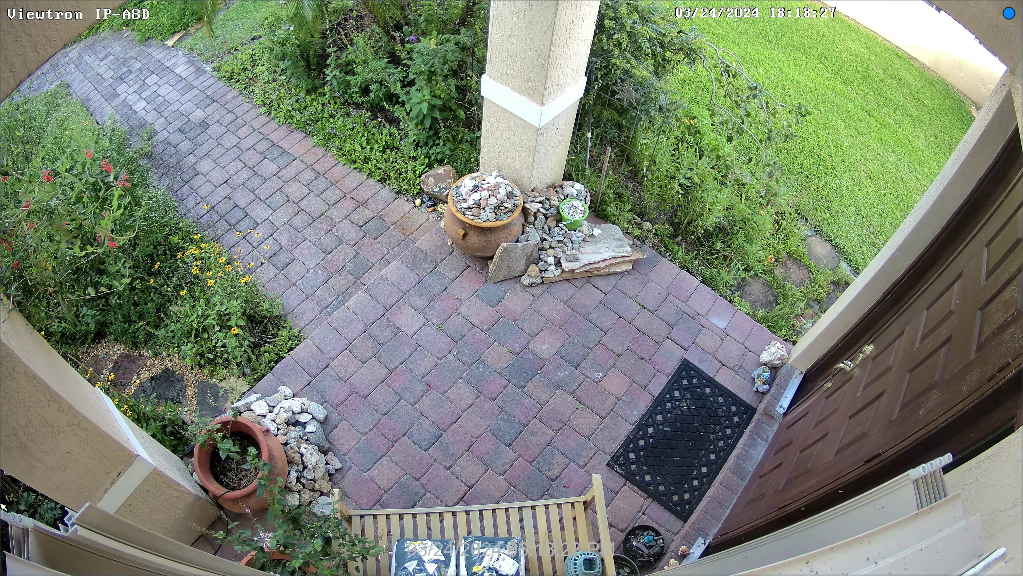
pyautogui.click(18, 556)
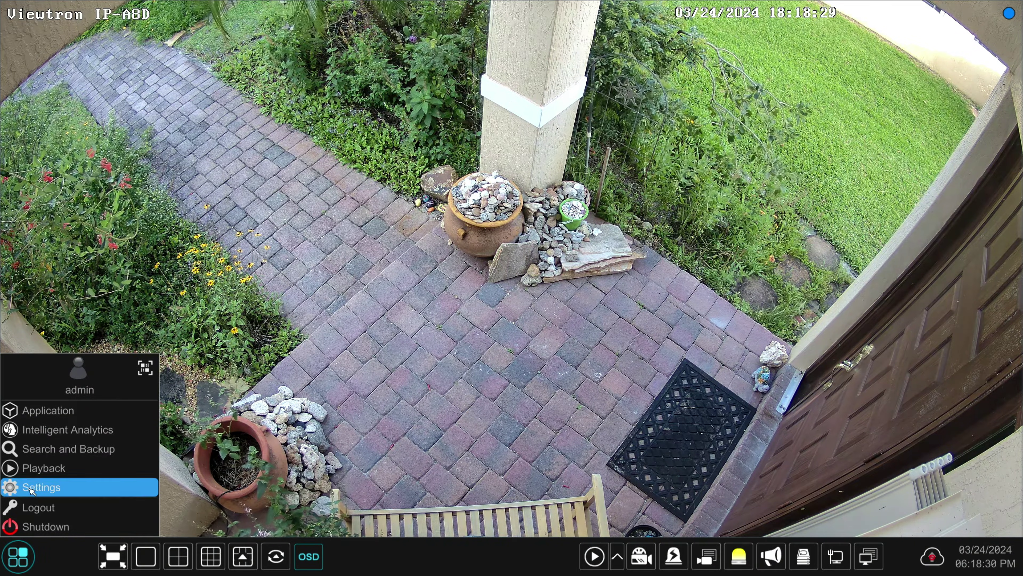
pyautogui.click(350, 391)
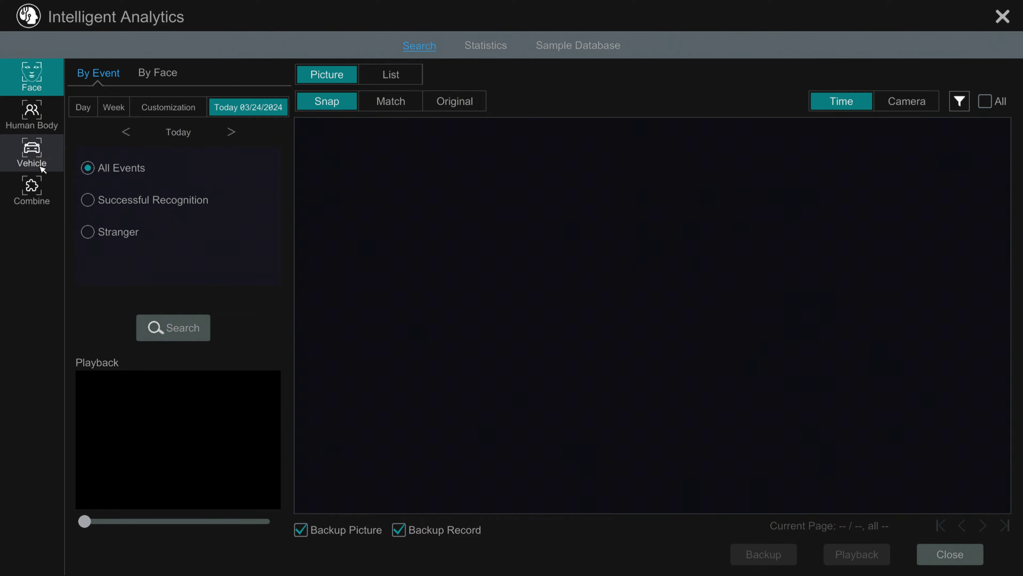
pyautogui.click(35, 121)
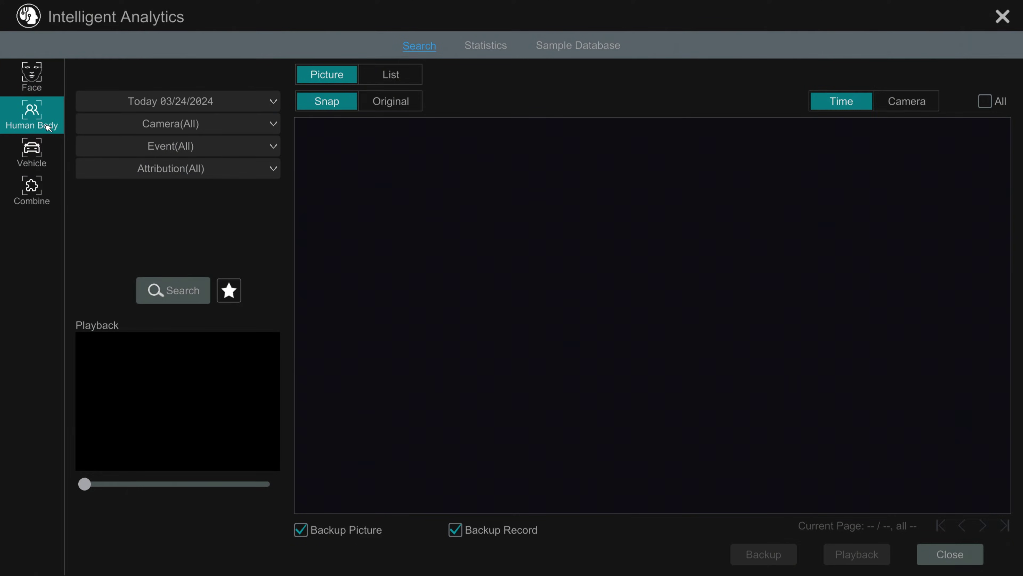
# Filter the search to camera Viewtron IP-A8D and Line Crossing events, attributes left at All.
pyautogui.click(252, 124)
pyautogui.click(194, 176)
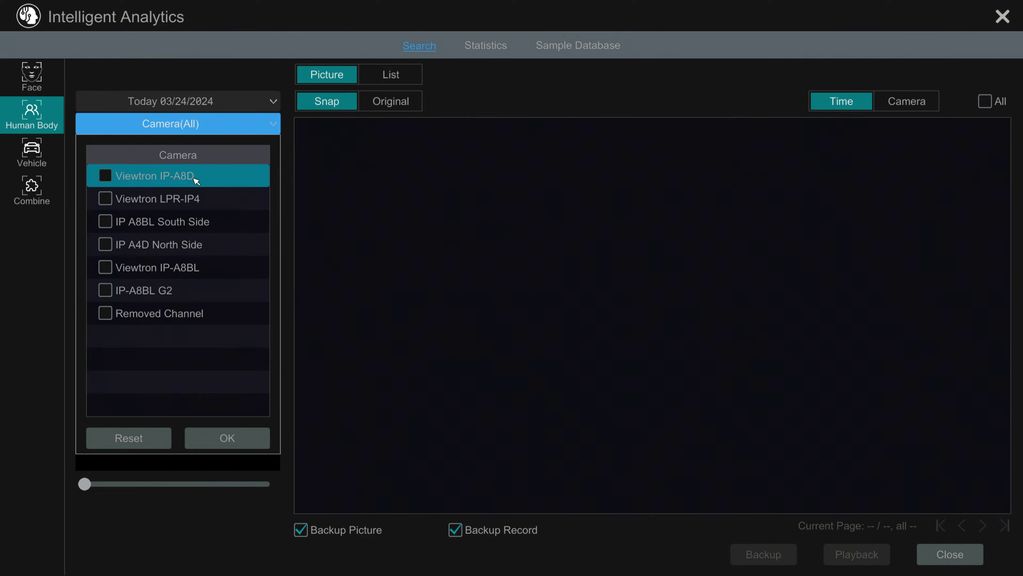
pyautogui.click(224, 439)
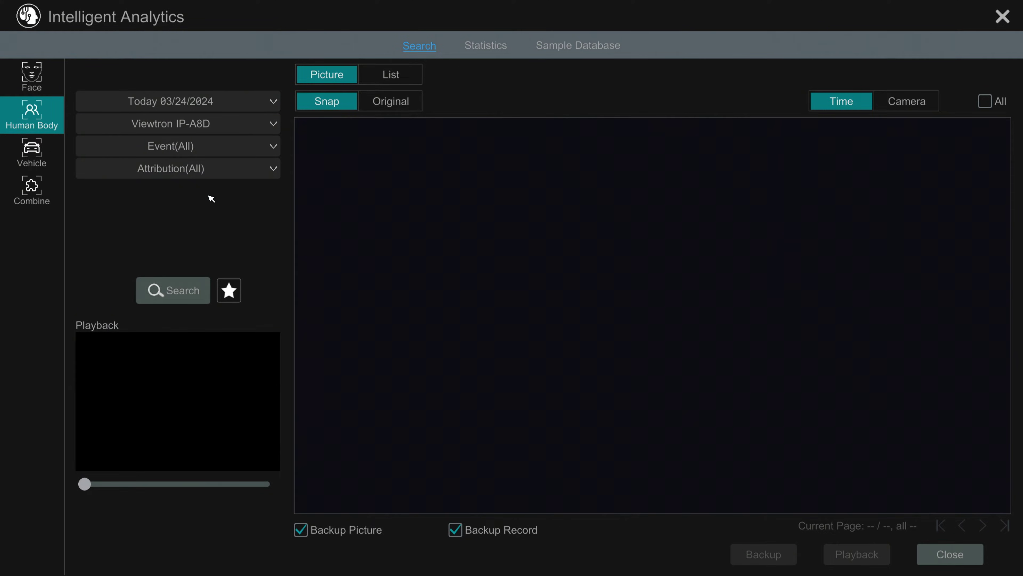
pyautogui.click(229, 147)
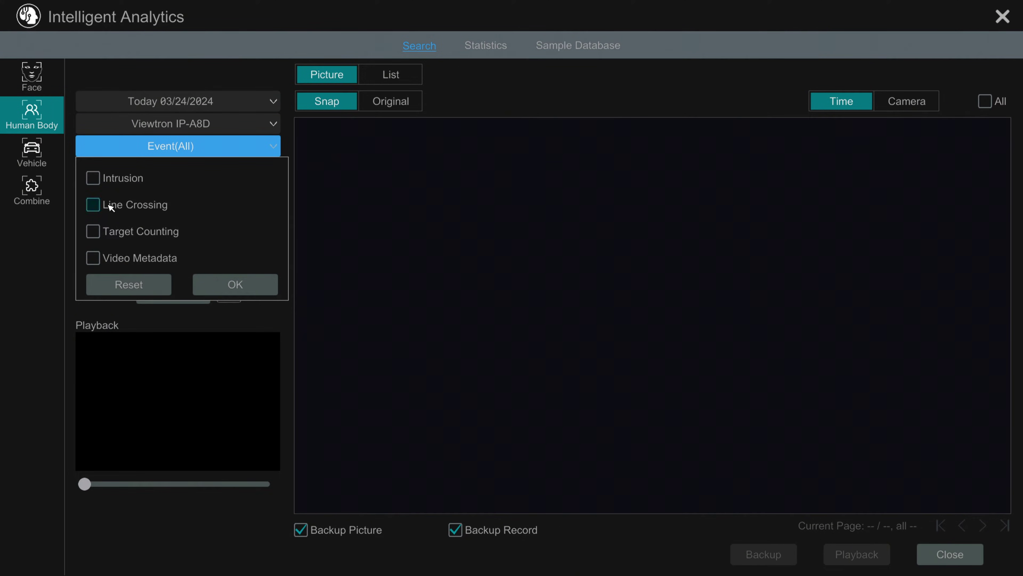
pyautogui.click(244, 285)
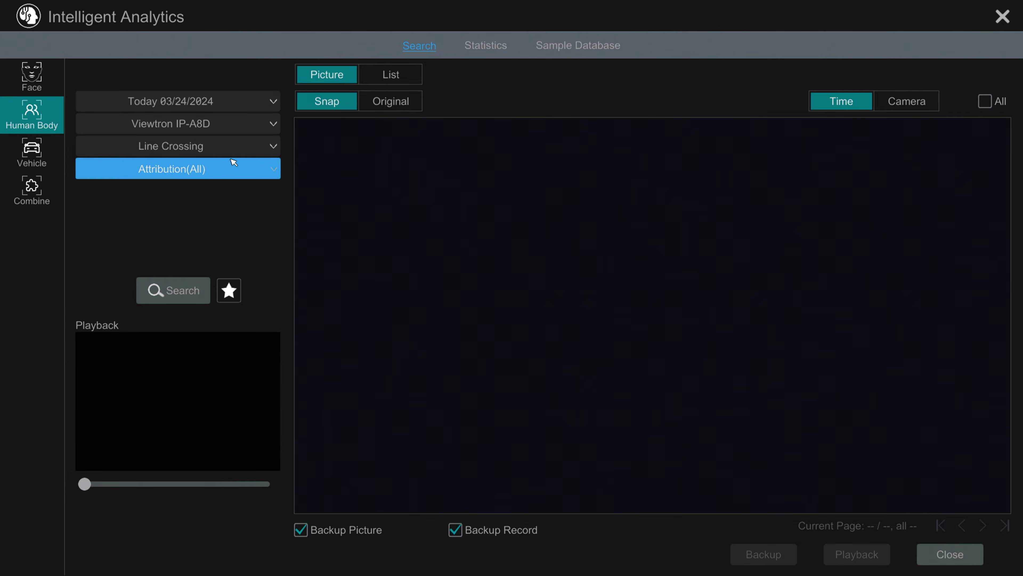
pyautogui.click(239, 169)
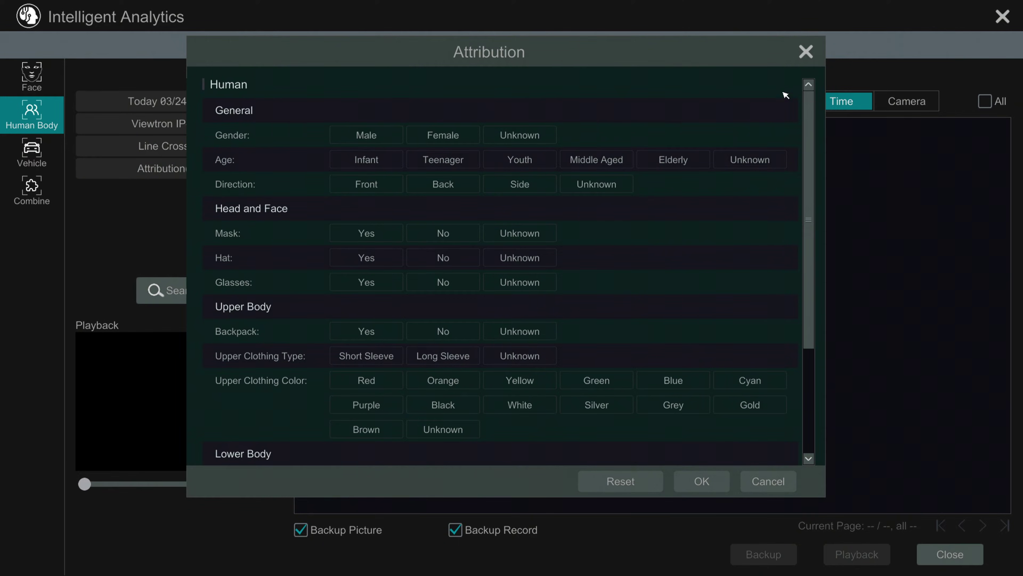
pyautogui.click(807, 52)
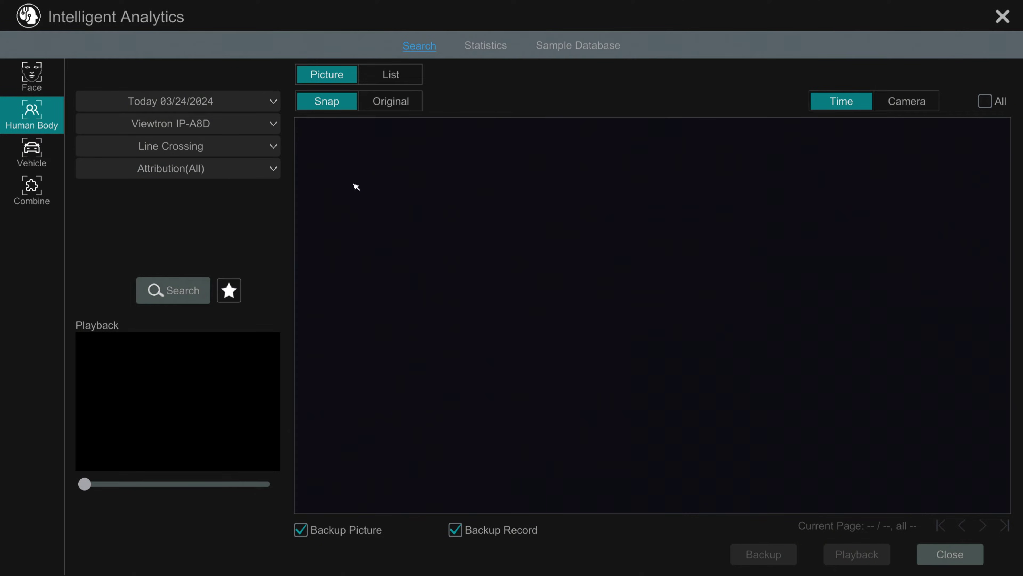
# Search, then play back the 06:14:19 PM snapshot from the five Line Crossing results.
pyautogui.click(180, 289)
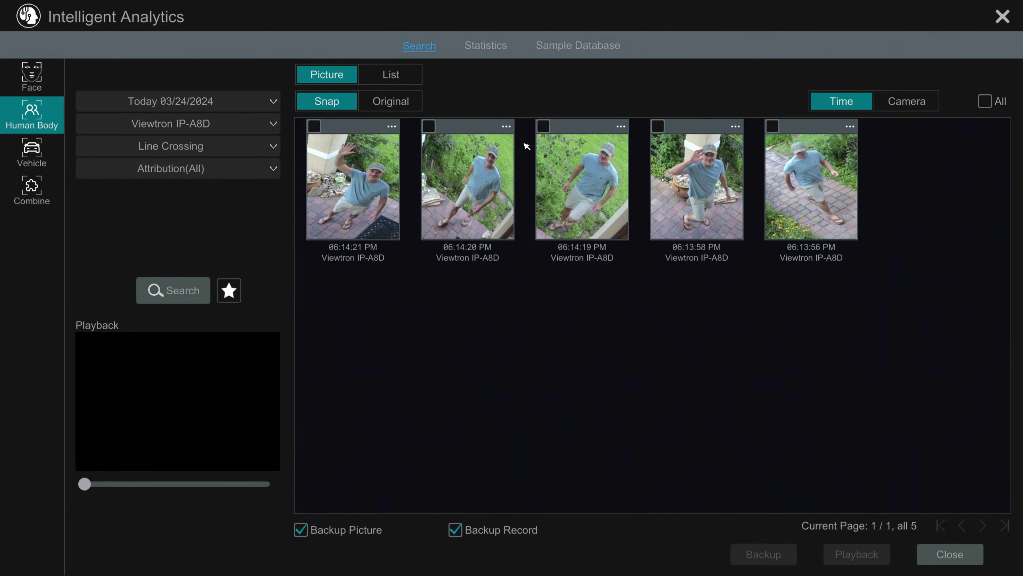
pyautogui.click(545, 127)
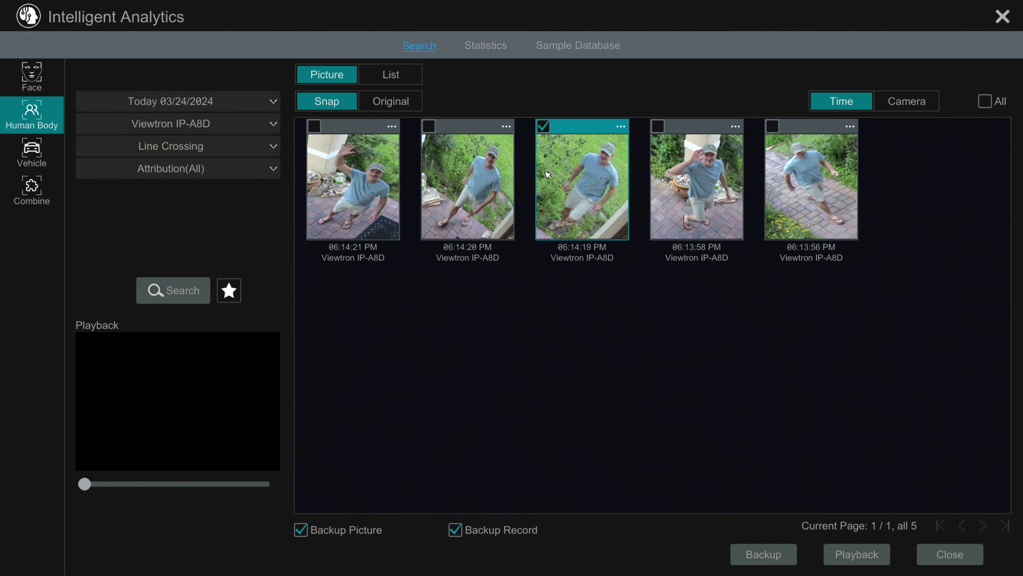
pyautogui.click(854, 556)
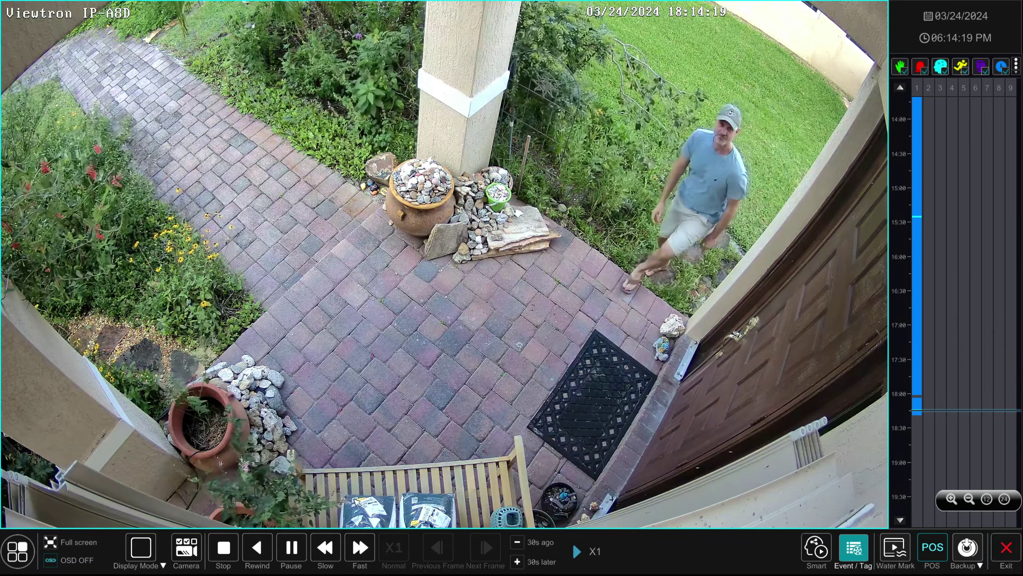
# Watch the 06:14 clip full screen through 18:14:32, then exit to the Human Body search.
pyautogui.click(288, 552)
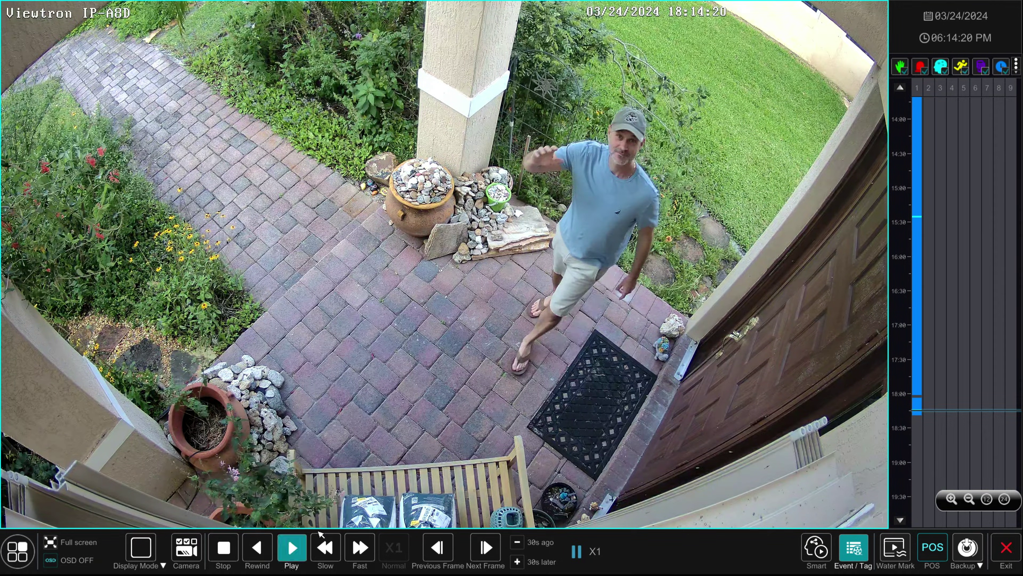
pyautogui.click(50, 545)
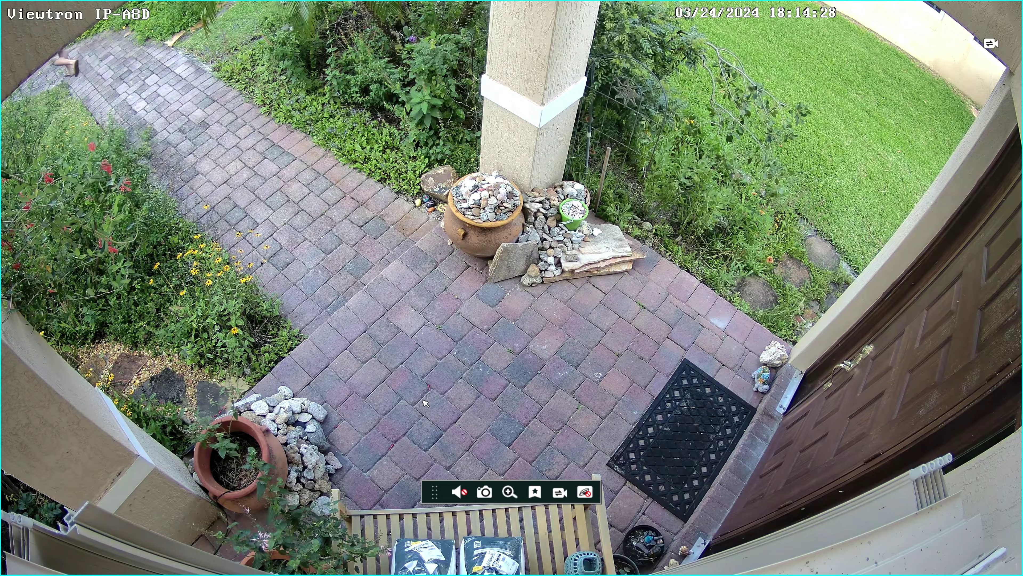
pyautogui.moveTo(319, 570)
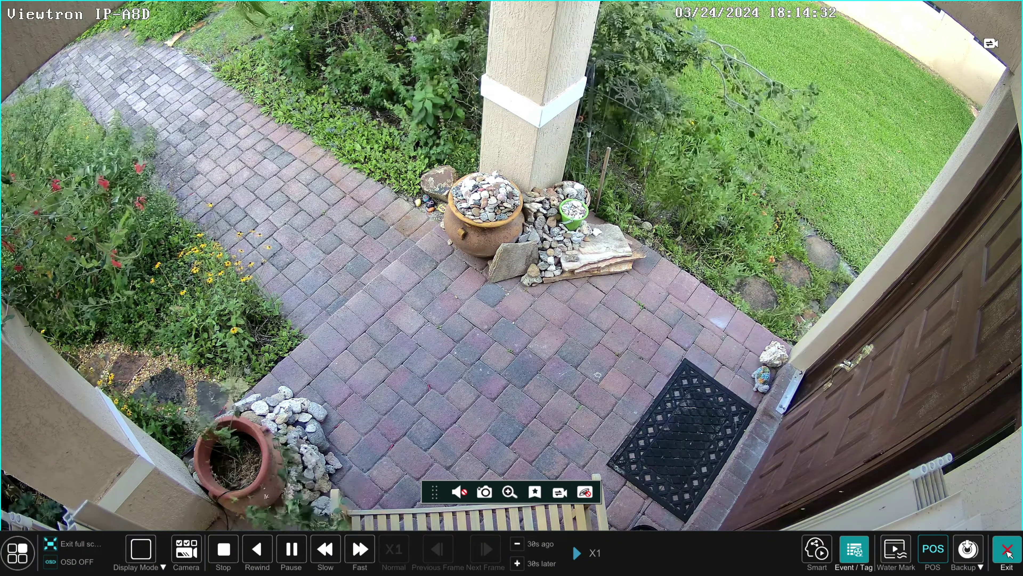
pyautogui.click(1007, 554)
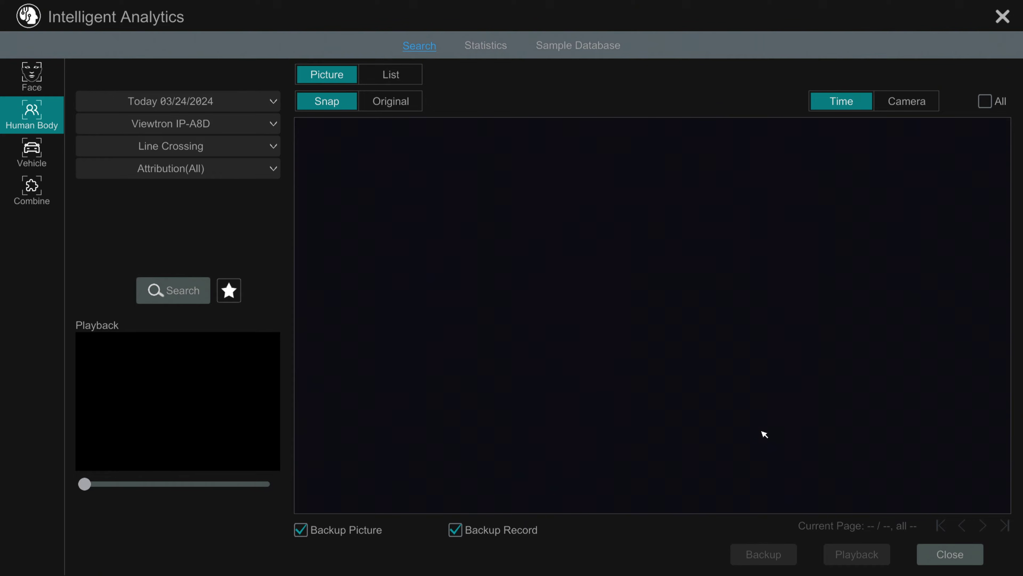
# Close Intelligent Analytics and open recorded video Playback.
pyautogui.click(1003, 17)
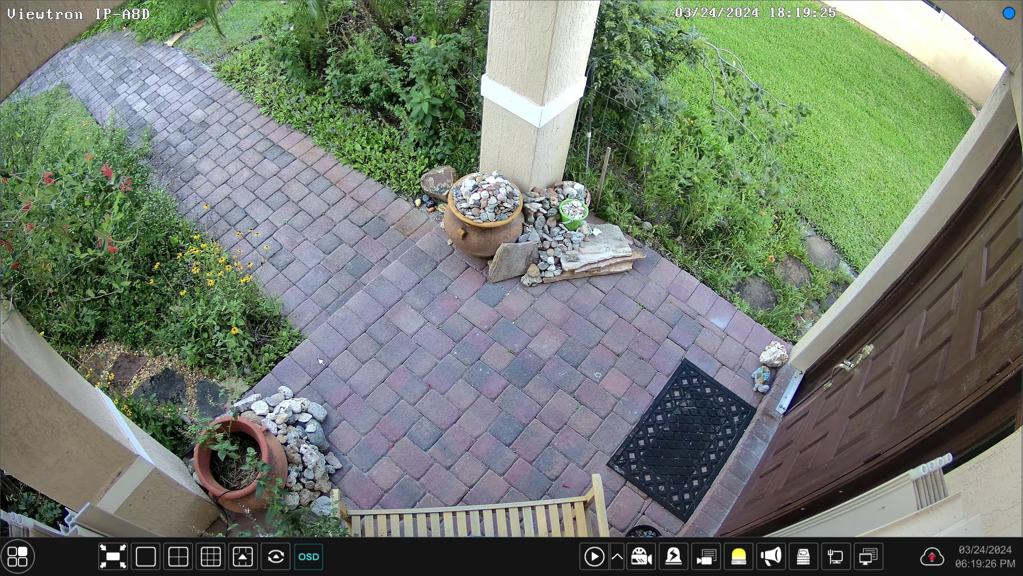
pyautogui.click(15, 560)
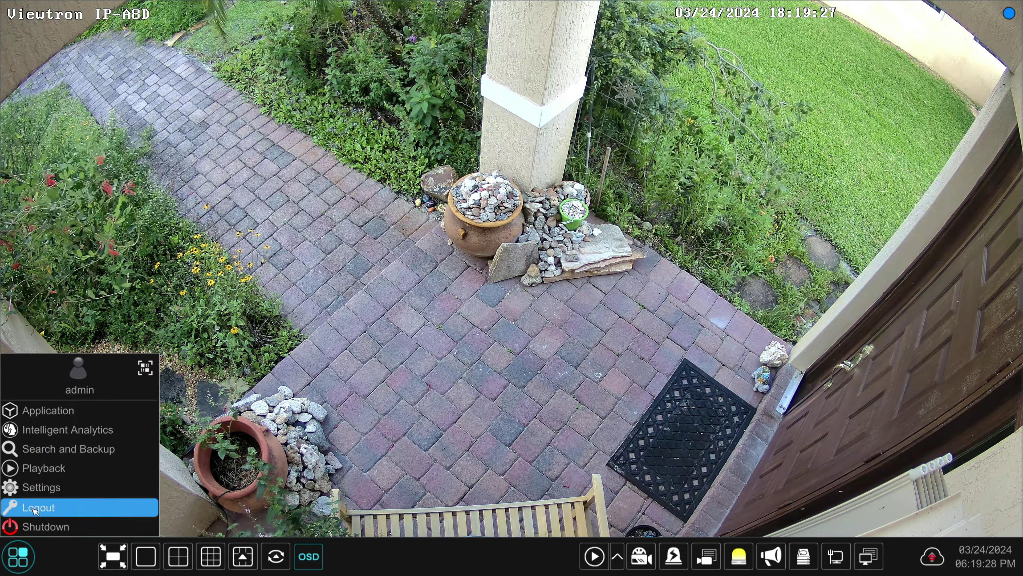
pyautogui.click(58, 468)
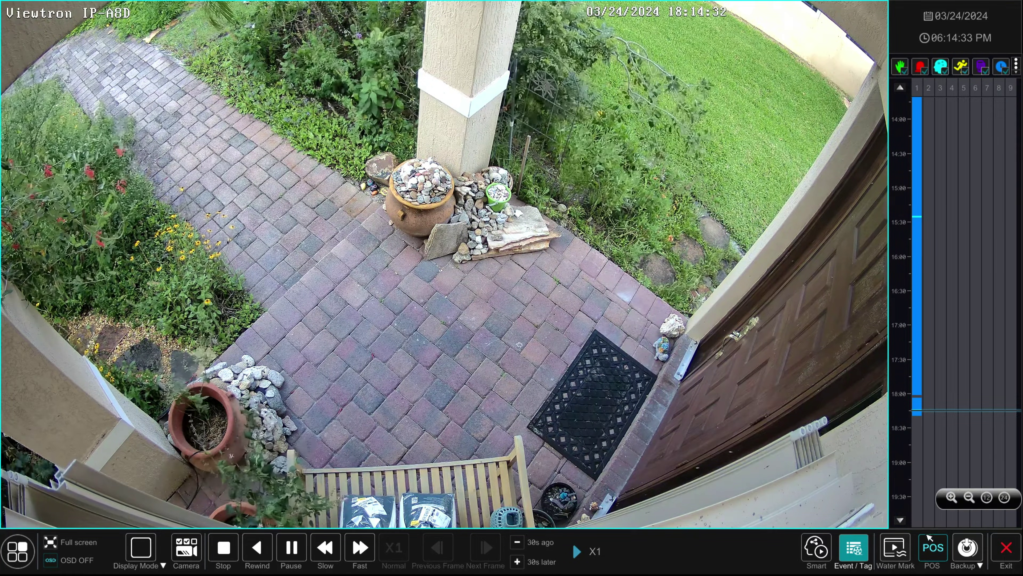
# Zoom the timeline in twice and replay channel 1 from about 18:13:50 to 18:14.
pyautogui.click(954, 498)
pyautogui.click(953, 498)
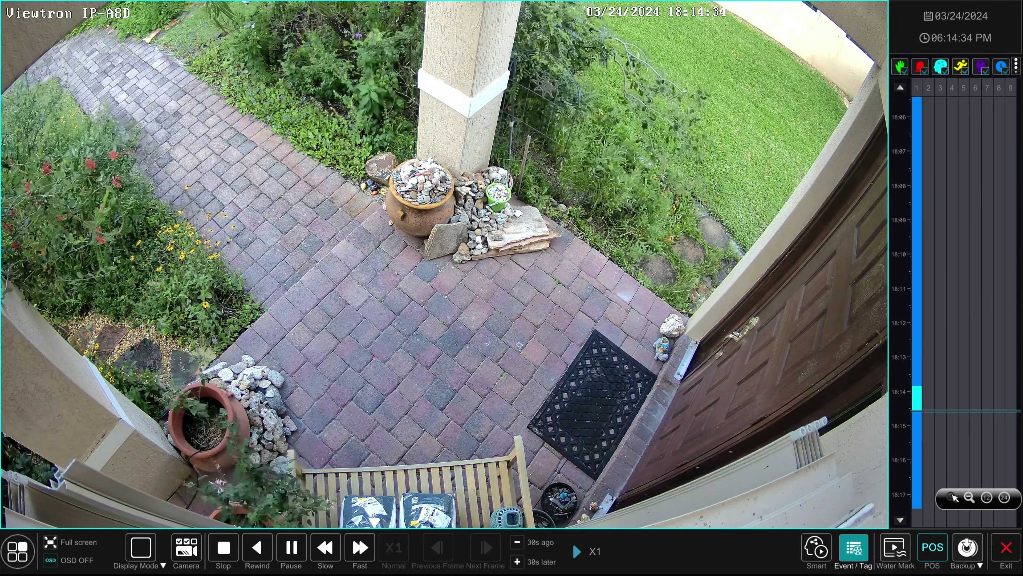
pyautogui.click(920, 389)
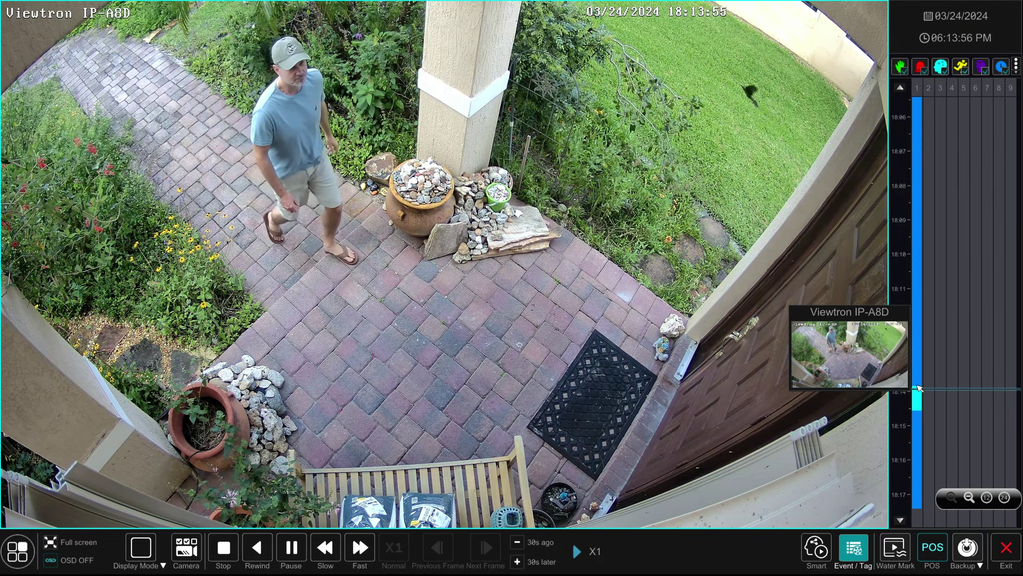
pyautogui.click(919, 387)
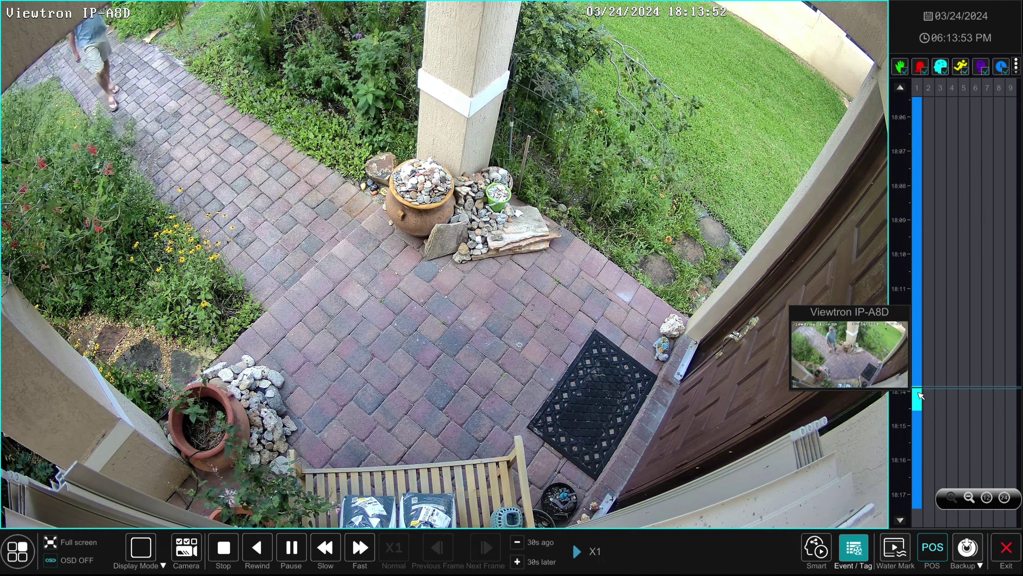
pyautogui.click(922, 396)
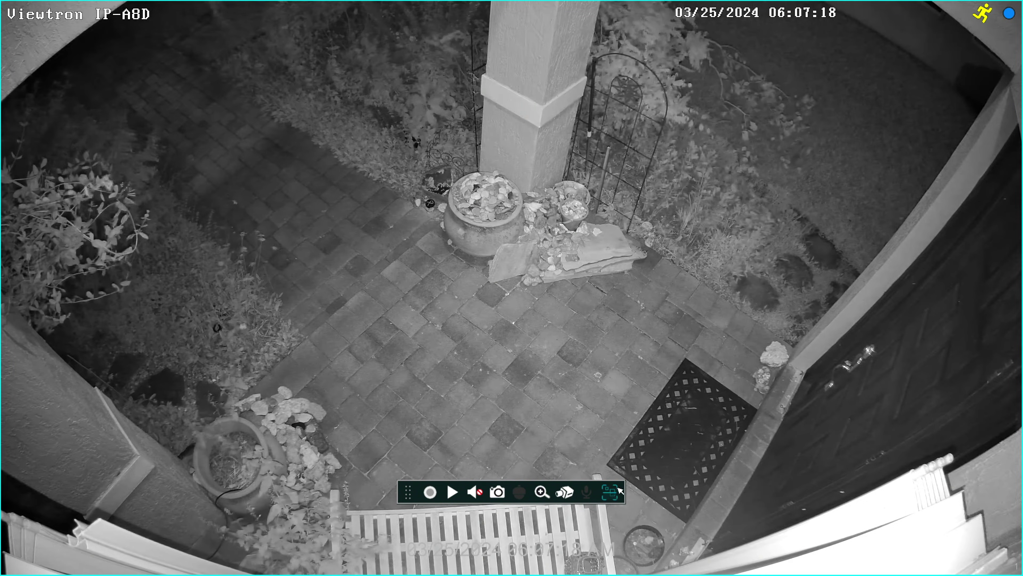
# Show the front-door tripwire overlay and the three recent Line Crossing (Human) events from IP-A8D.
pyautogui.click(619, 486)
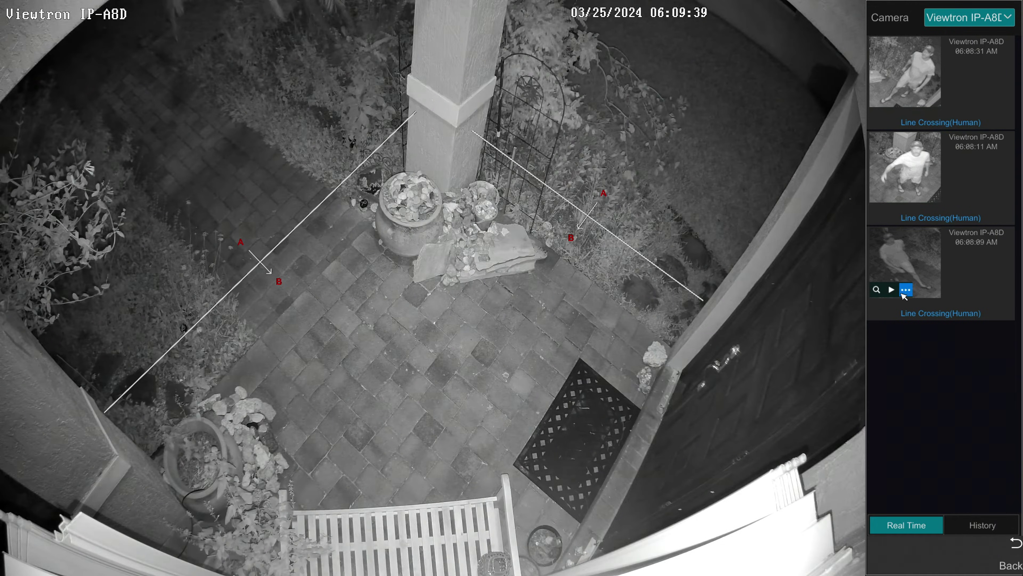
# Play the 06:08:09 AM line-crossing clip of the person crossing the porch in full screen.
pyautogui.click(893, 290)
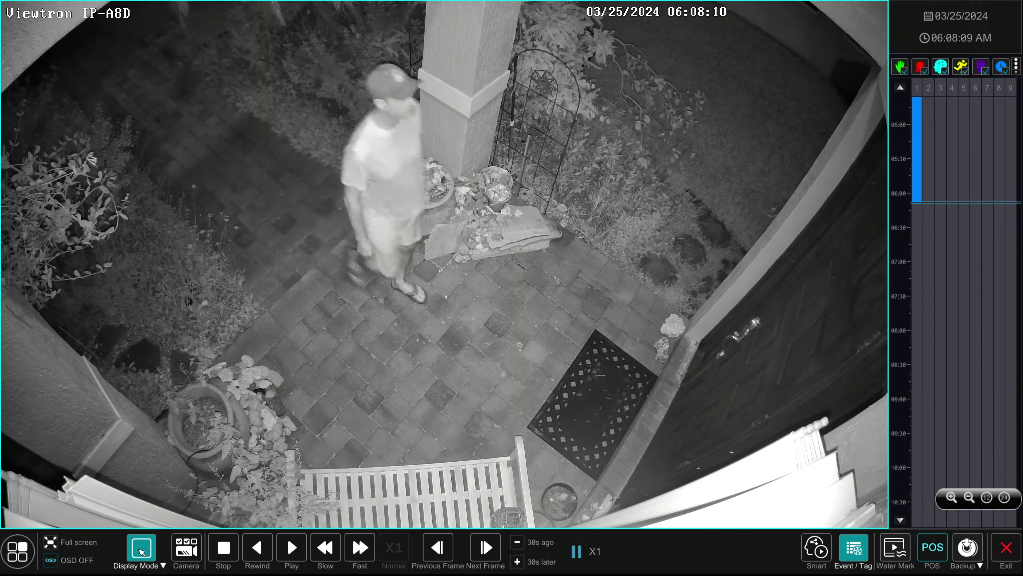
pyautogui.click(65, 547)
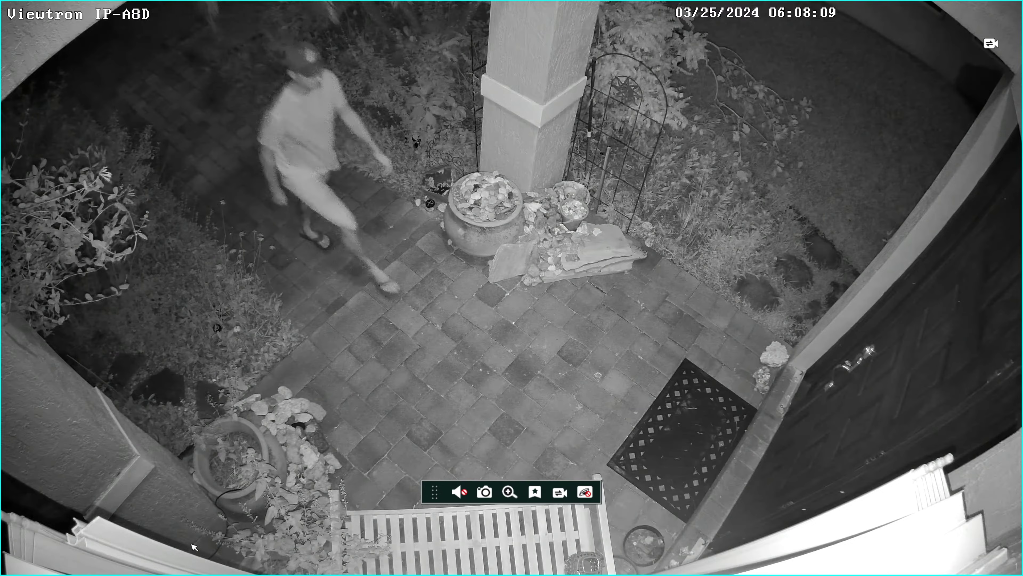